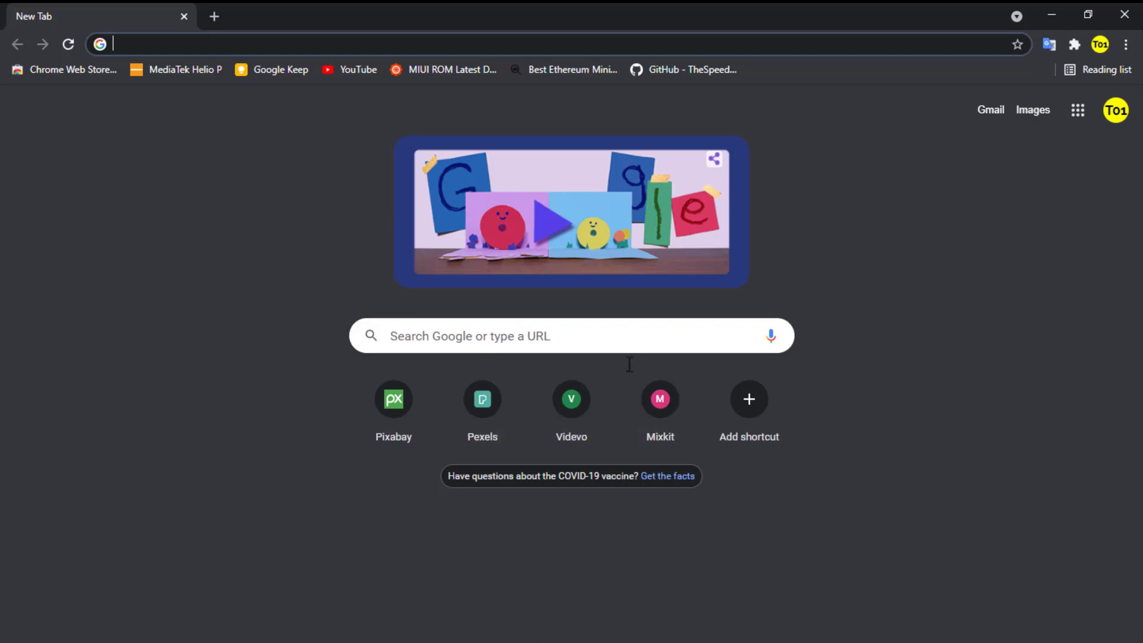
Search Google for "obs studio download" and open the Download OBS Studio page on obsproject.com
{"action": "left_click", "coordinate": [564, 335]}
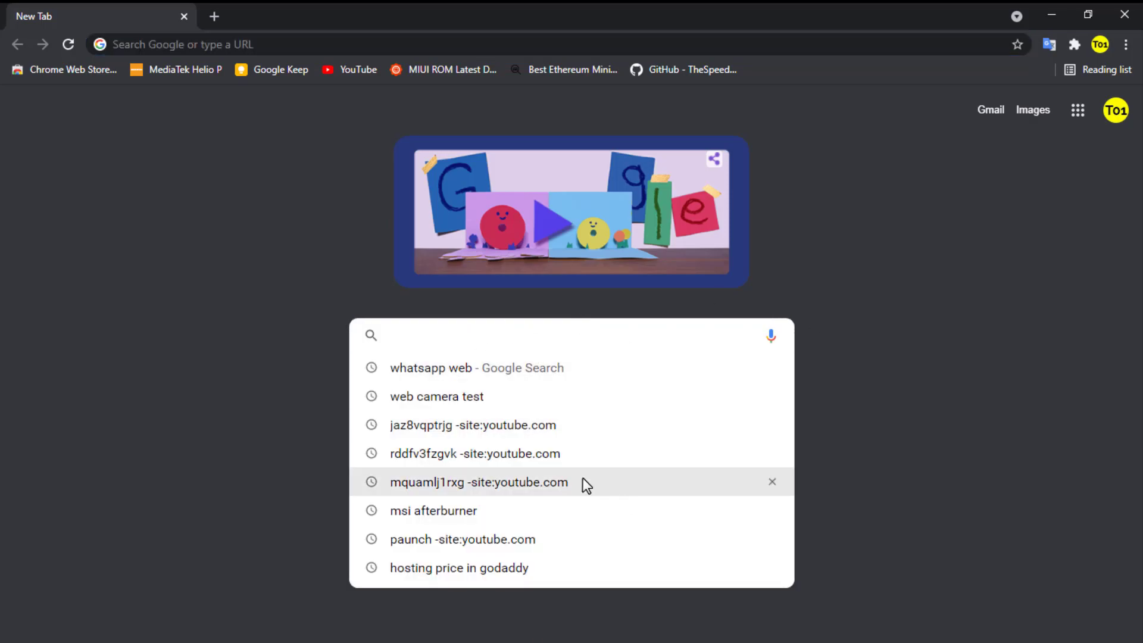
{"action": "type", "text": "obs studio"}
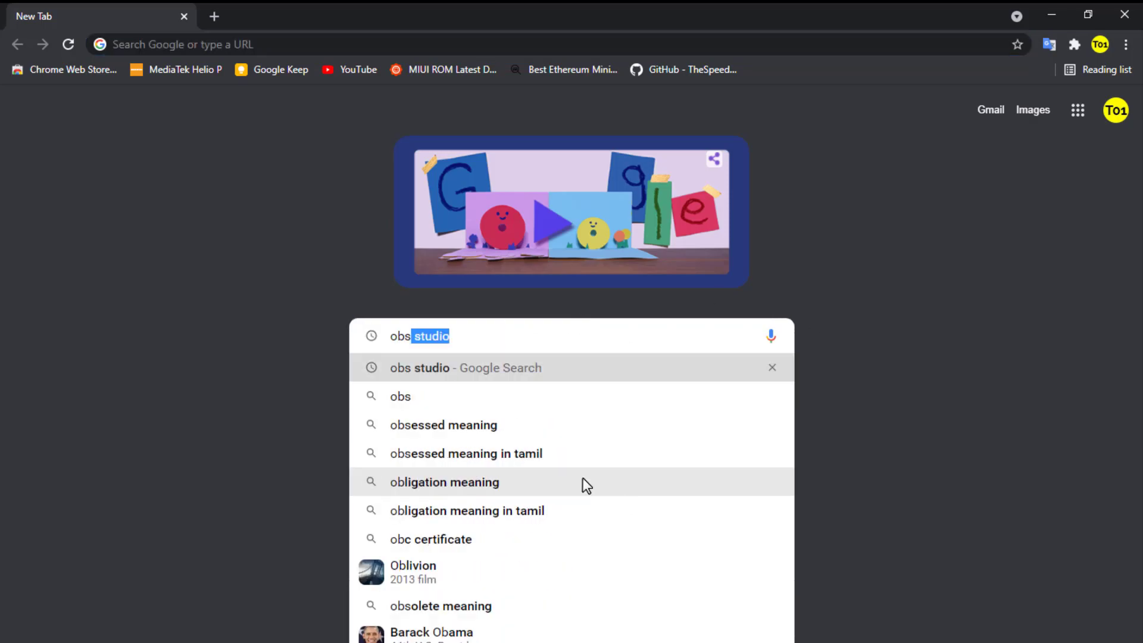
{"action": "left_click", "coordinate": [549, 422]}
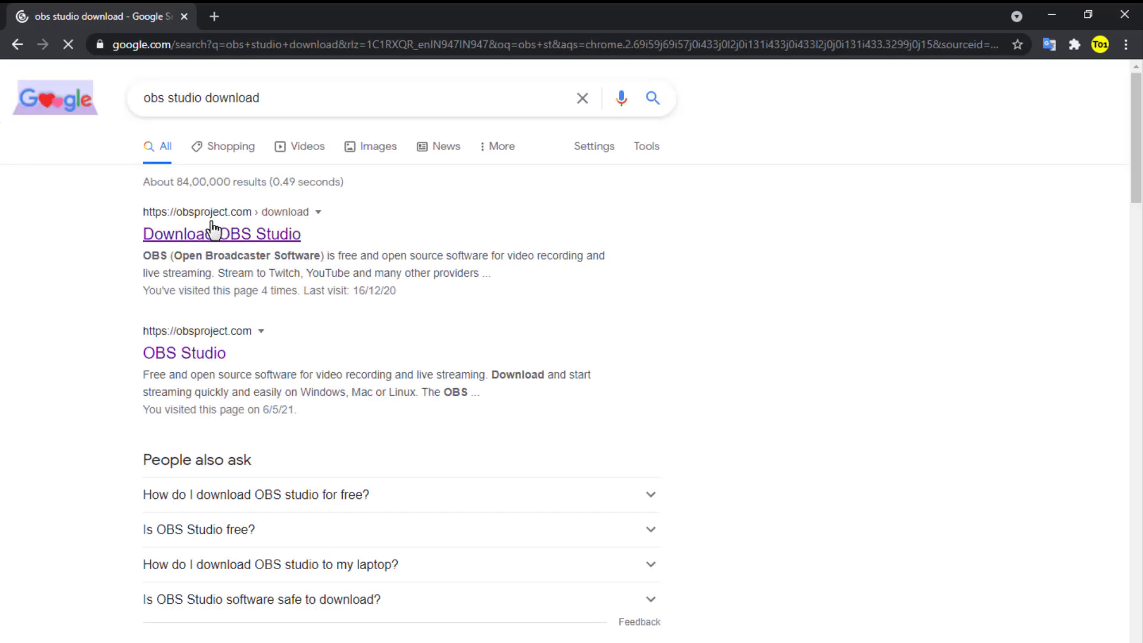
{"action": "left_click", "coordinate": [225, 233]}
{"action": "scroll", "coordinate": [524, 476], "scroll_direction": "up", "scroll_amount": 3}
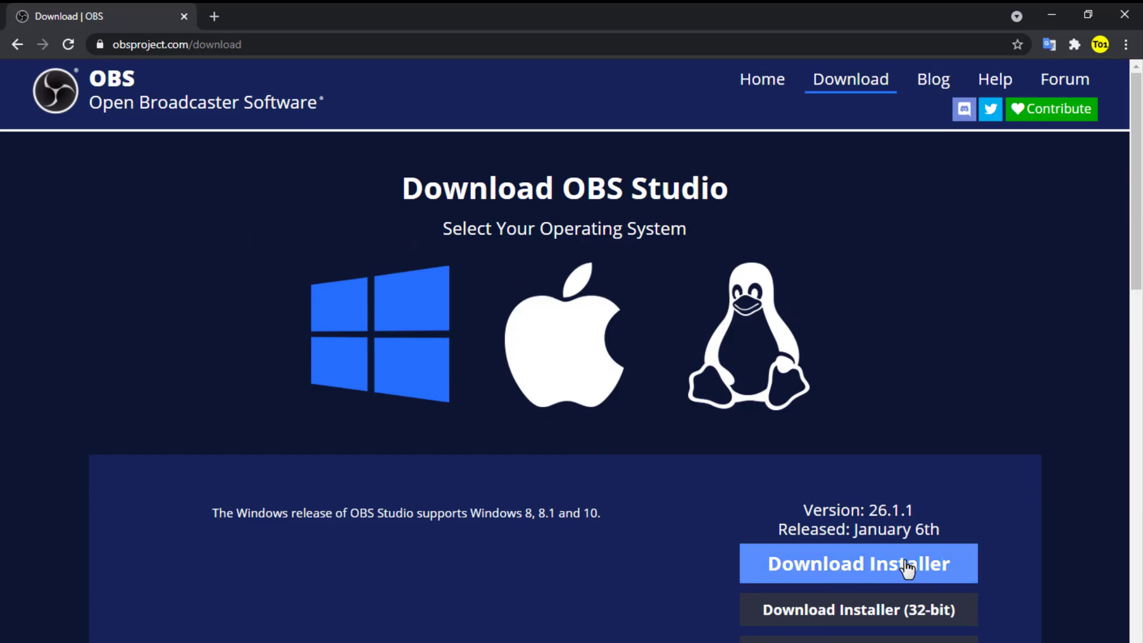
Download the OBS Studio 26.1.1 installer for Windows and show the downloaded file in its folder
{"action": "left_click", "coordinate": [827, 563]}
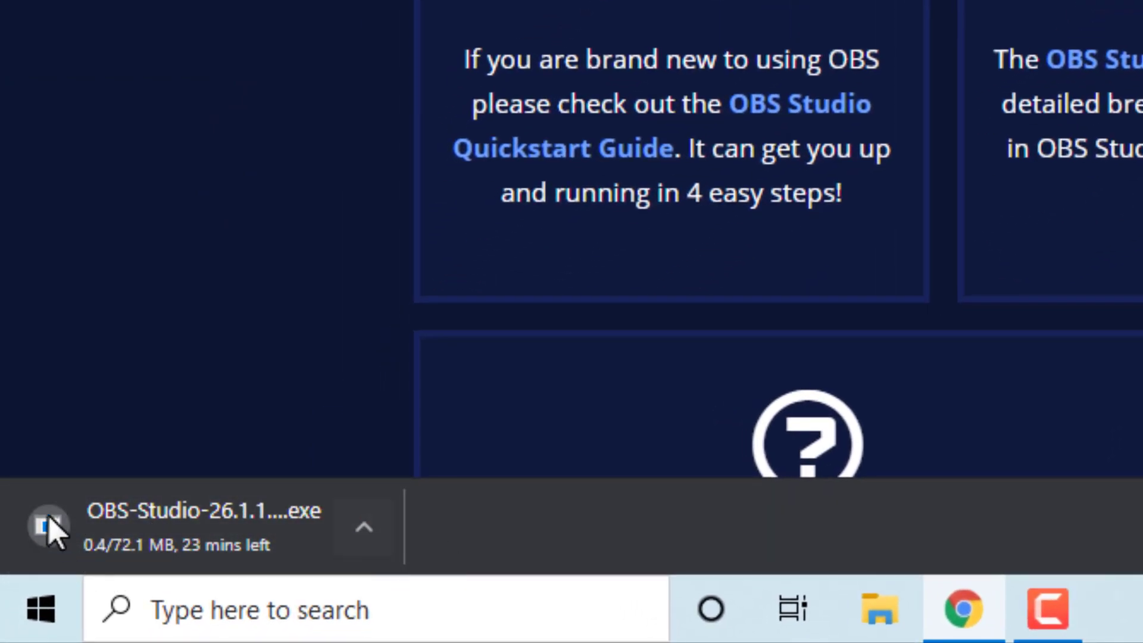
{"action": "left_click", "coordinate": [199, 544]}
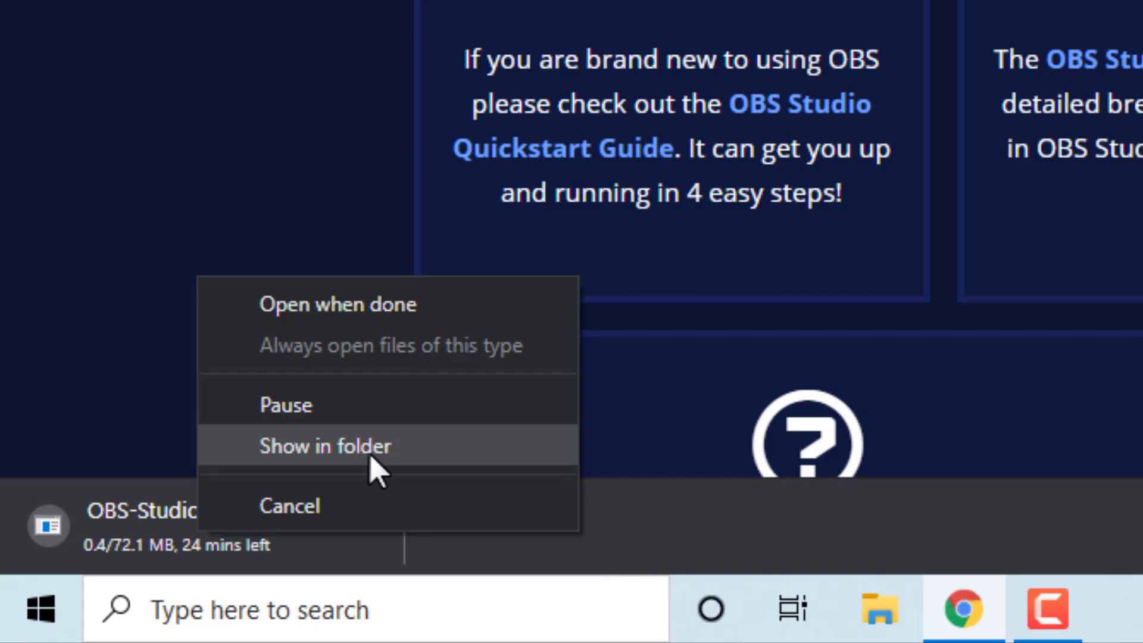
{"action": "left_click", "coordinate": [326, 447]}
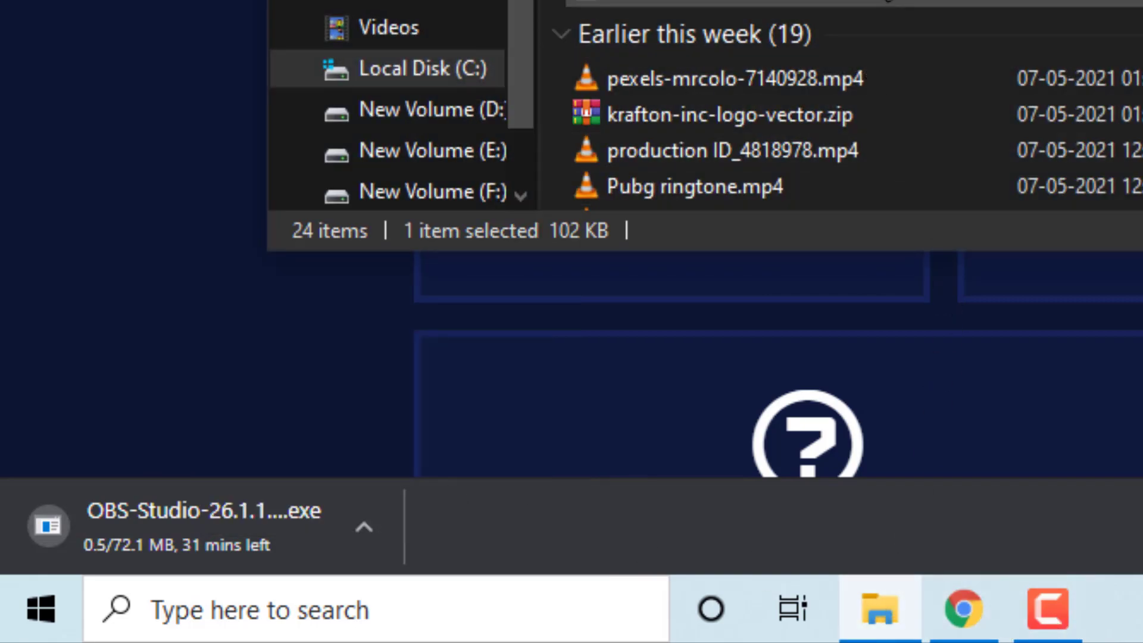
Run the OBS Studio 26.1.1 installer, install it into C:\Program Files\obs-studio and finish the setup
{"action": "double_click", "coordinate": [556, 396]}
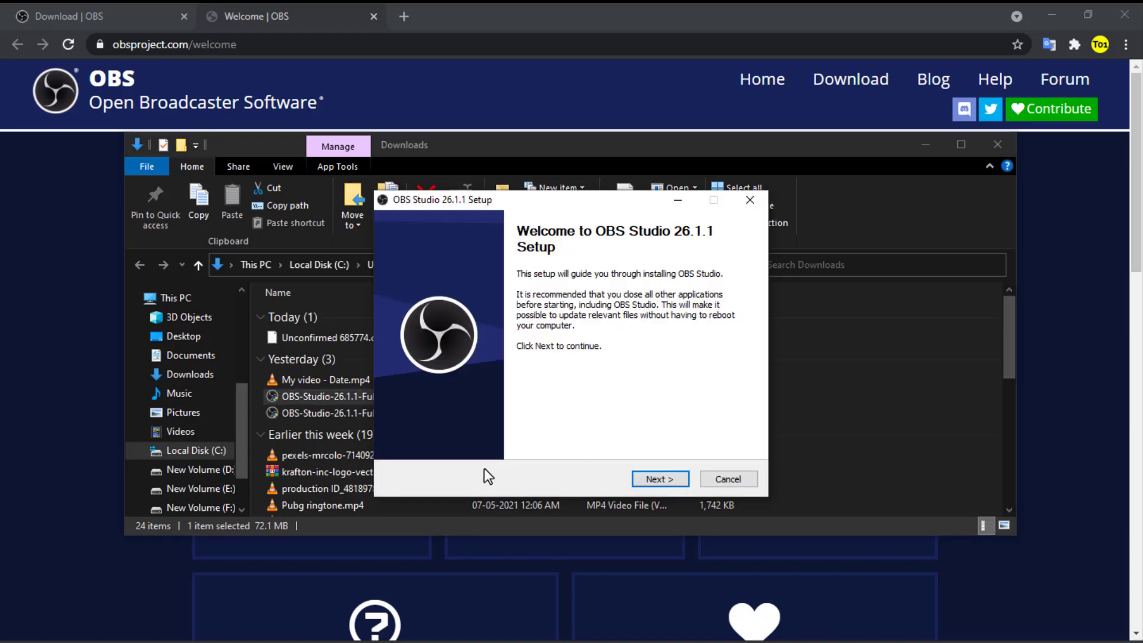
{"action": "left_click", "coordinate": [661, 479]}
{"action": "left_click", "coordinate": [660, 479]}
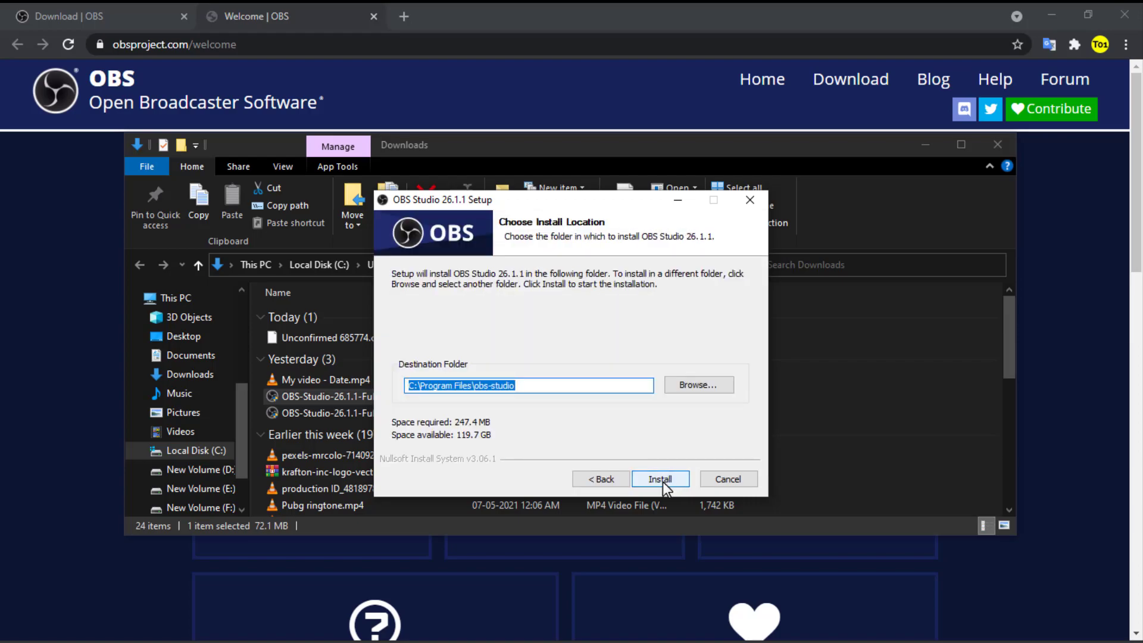
{"action": "left_click", "coordinate": [663, 481]}
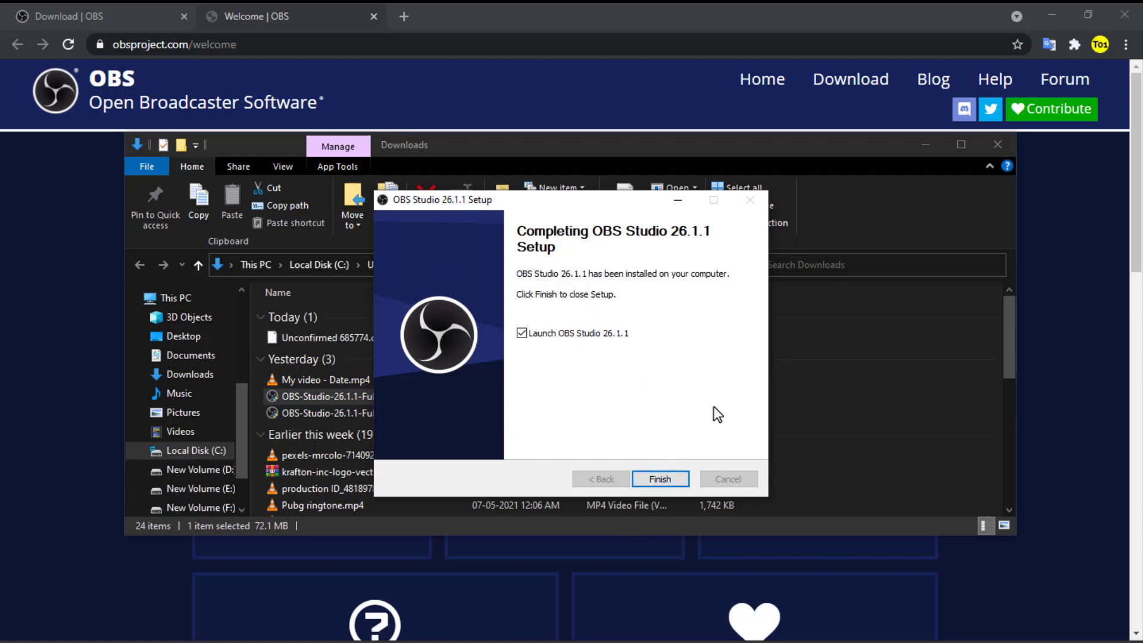
{"action": "left_click", "coordinate": [579, 333]}
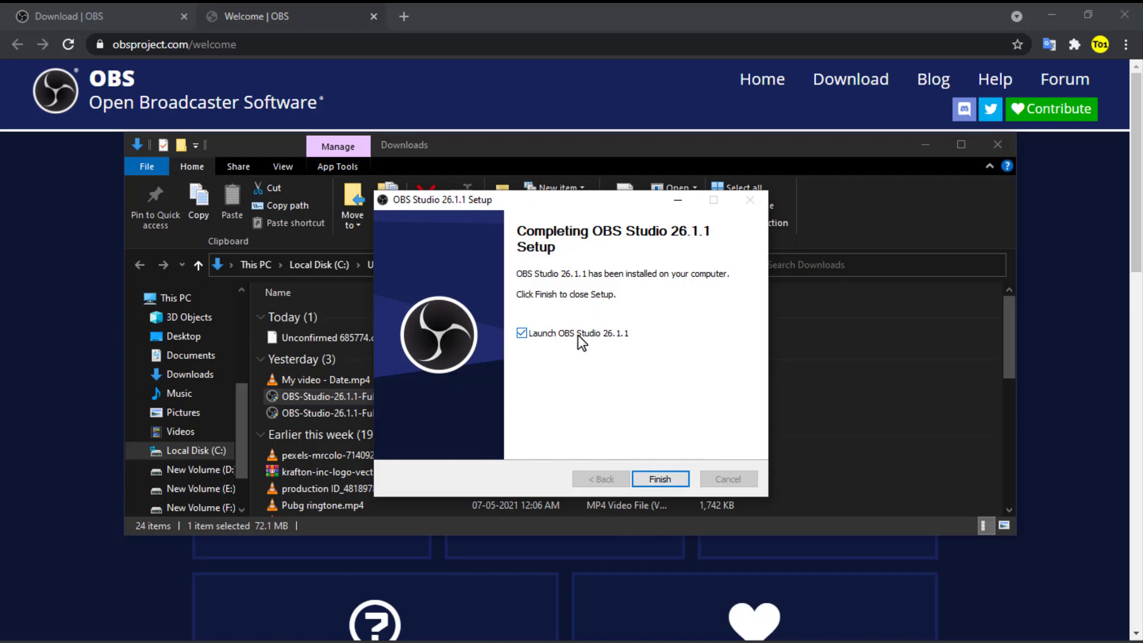
{"action": "left_click", "coordinate": [667, 479]}
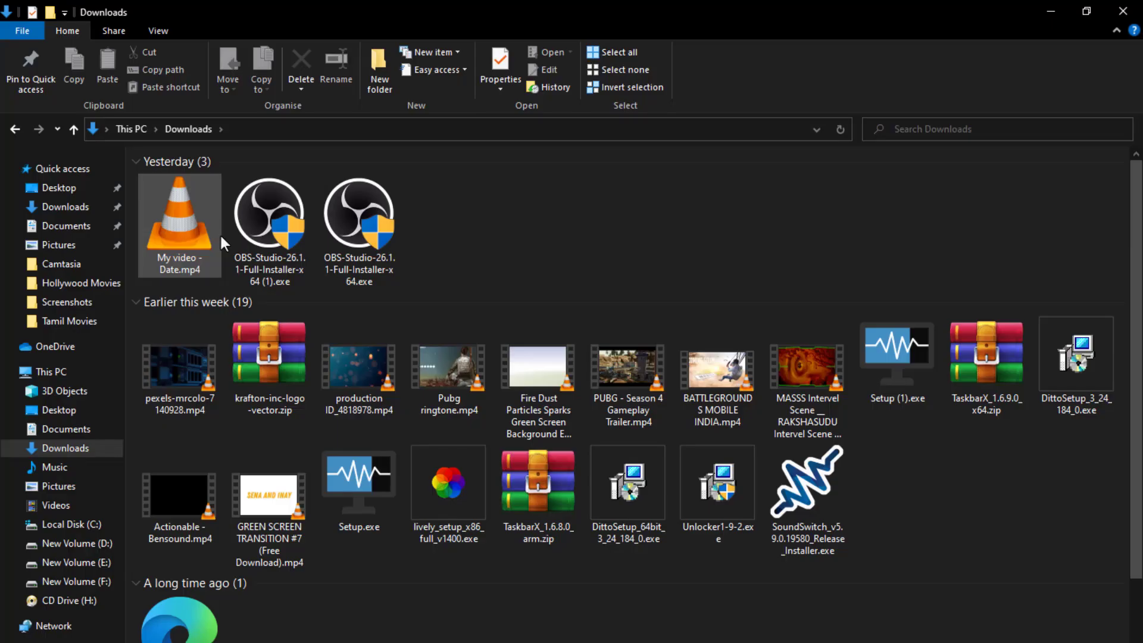
Play the clip My video - Date.mp4 from the Downloads folder and close the folder window
{"action": "double_click", "coordinate": [195, 248]}
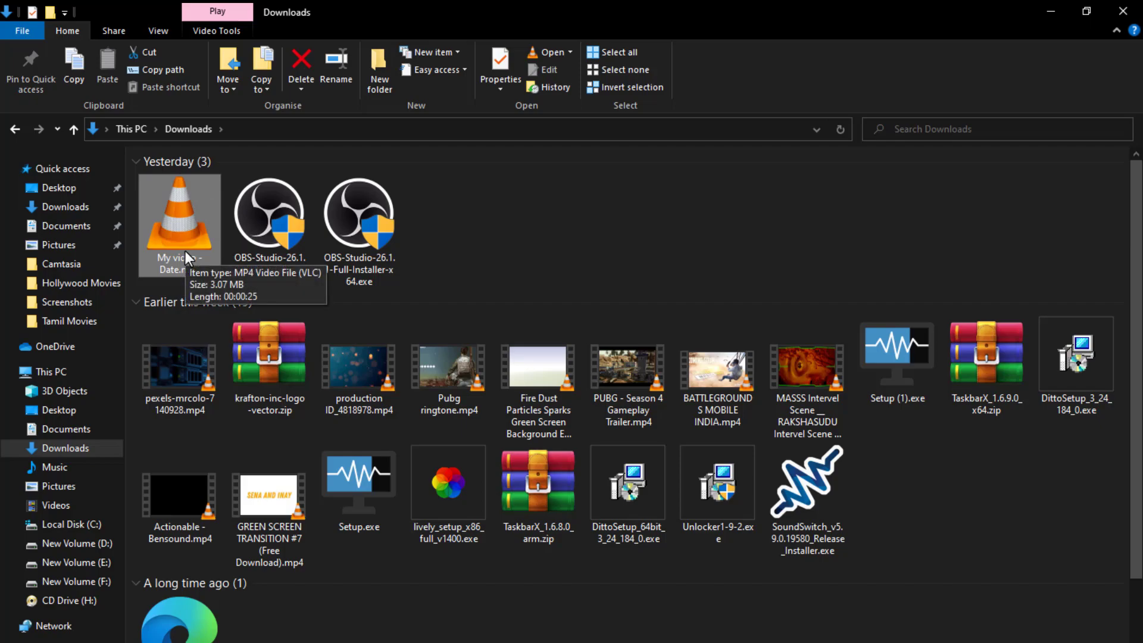
{"action": "left_click", "coordinate": [177, 280]}
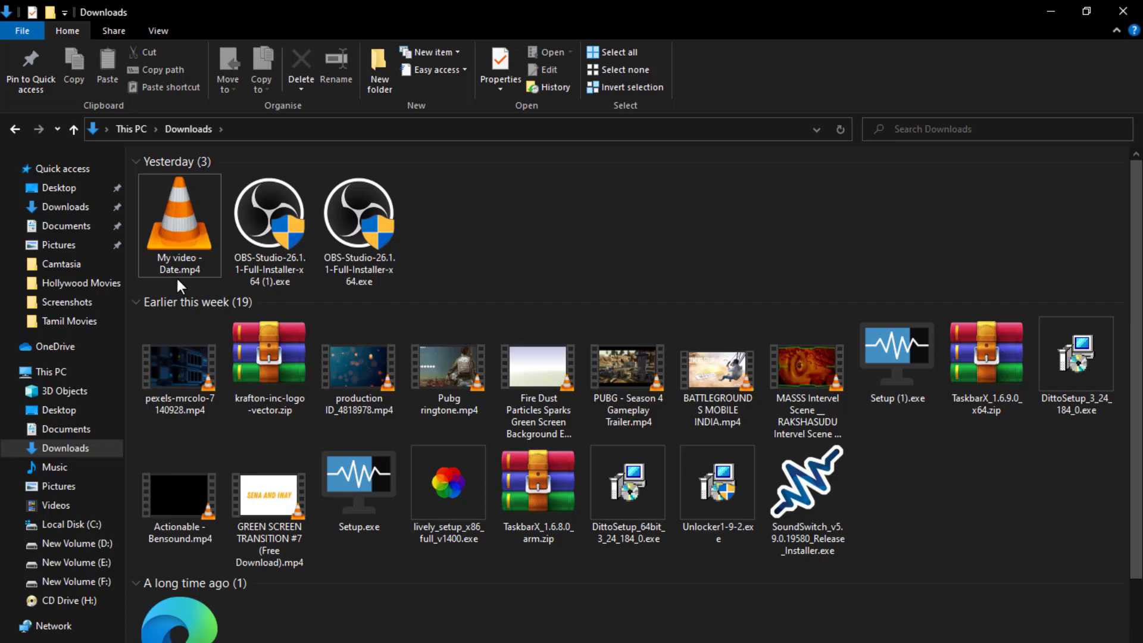
{"action": "left_click", "coordinate": [1122, 10]}
Refresh the desktop and launch OBS Studio from its desktop shortcut
{"action": "right_click", "coordinate": [682, 138]}
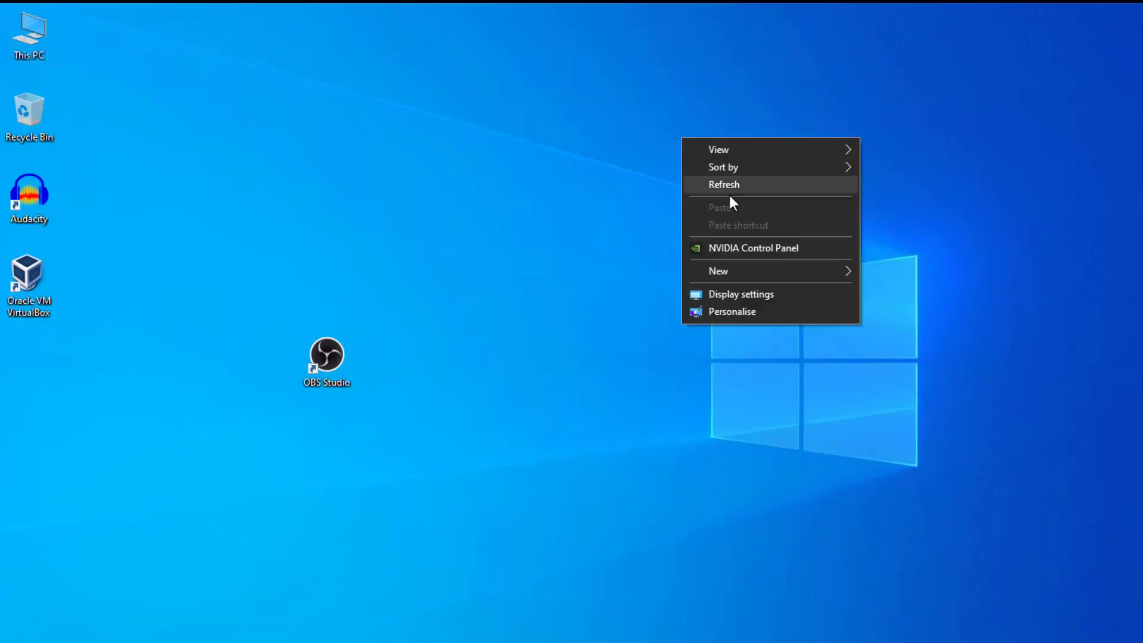
{"action": "left_click", "coordinate": [747, 187]}
{"action": "left_click_drag", "start_coordinate": [391, 305], "coordinate": [274, 419]}
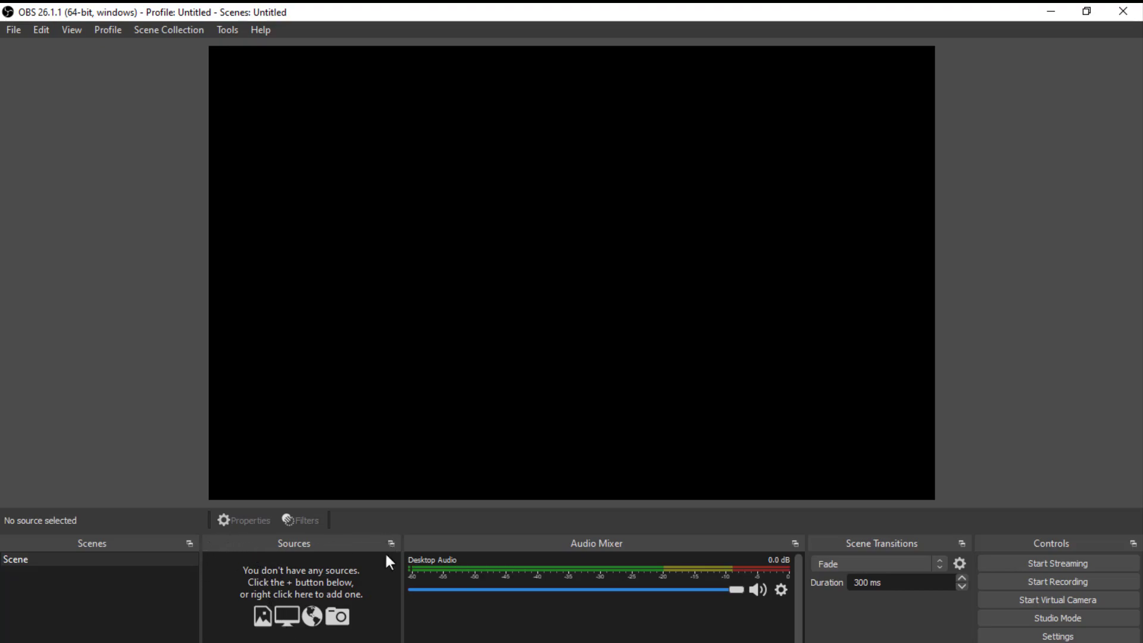
Add a new visible Media Source with the default name to the scene
{"action": "right_click", "coordinate": [275, 573]}
{"action": "mouse_move", "coordinate": [335, 587]}
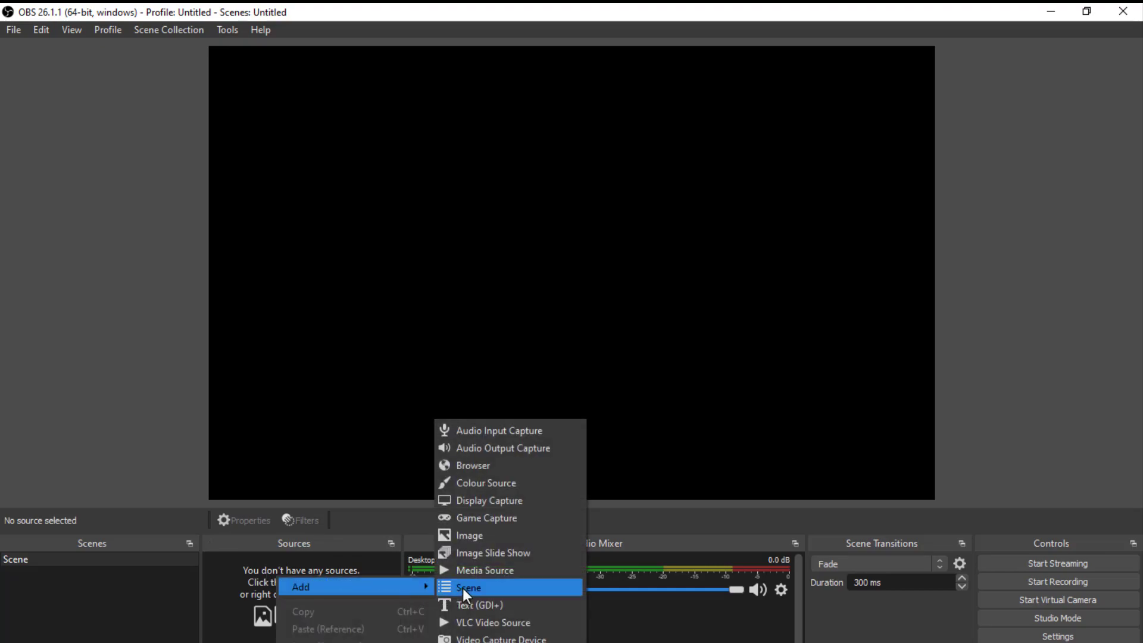
{"action": "left_click", "coordinate": [538, 569]}
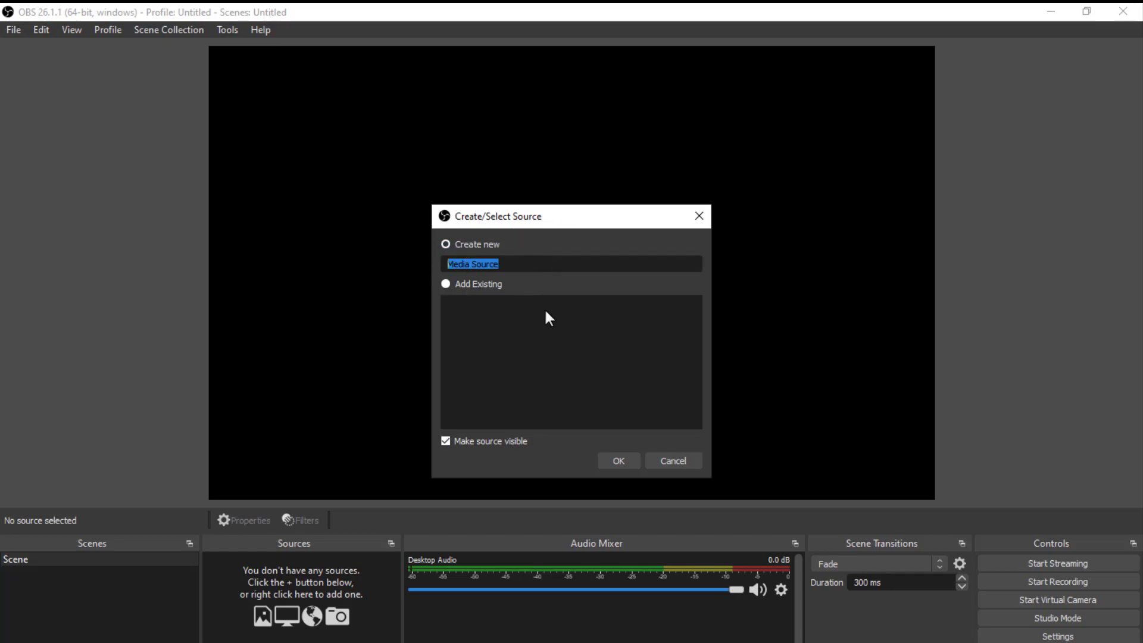
{"action": "left_click", "coordinate": [629, 461]}
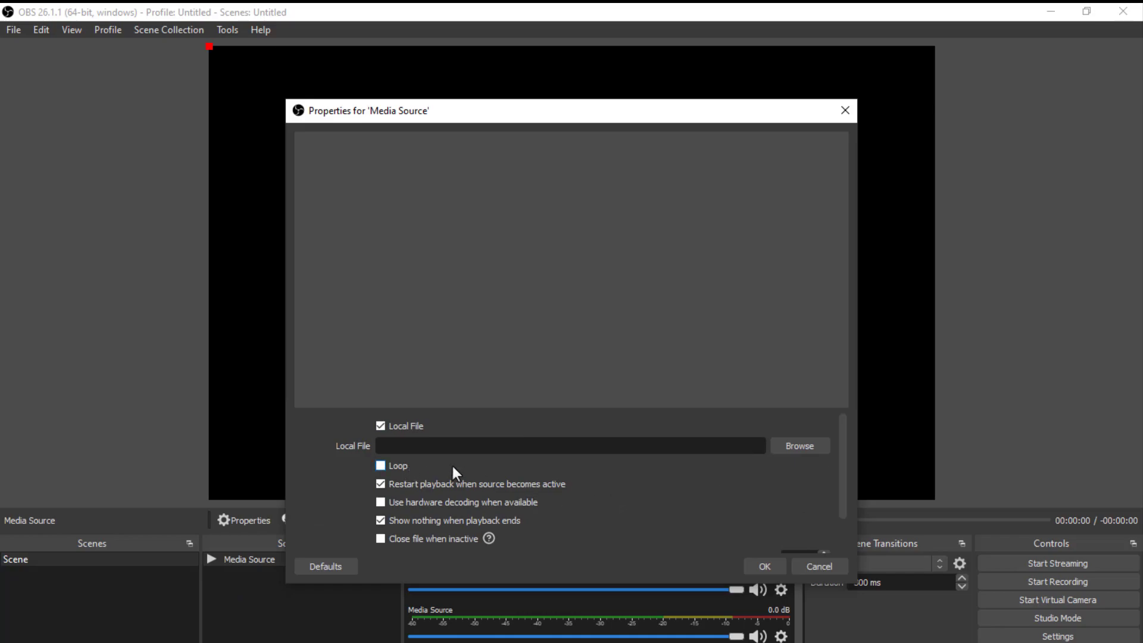
Load My video - Date.mp4 from Downloads into the media source, with Loop enabled and restarting playback on activation disabled
{"action": "left_click", "coordinate": [809, 451]}
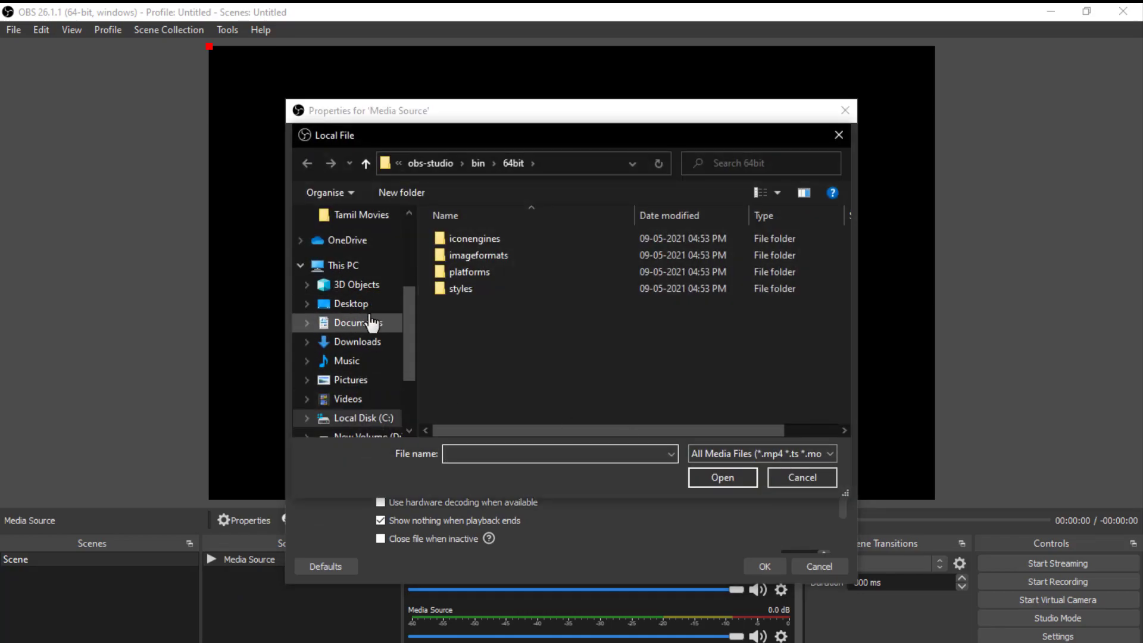
{"action": "left_click", "coordinate": [357, 341]}
{"action": "left_click", "coordinate": [492, 261]}
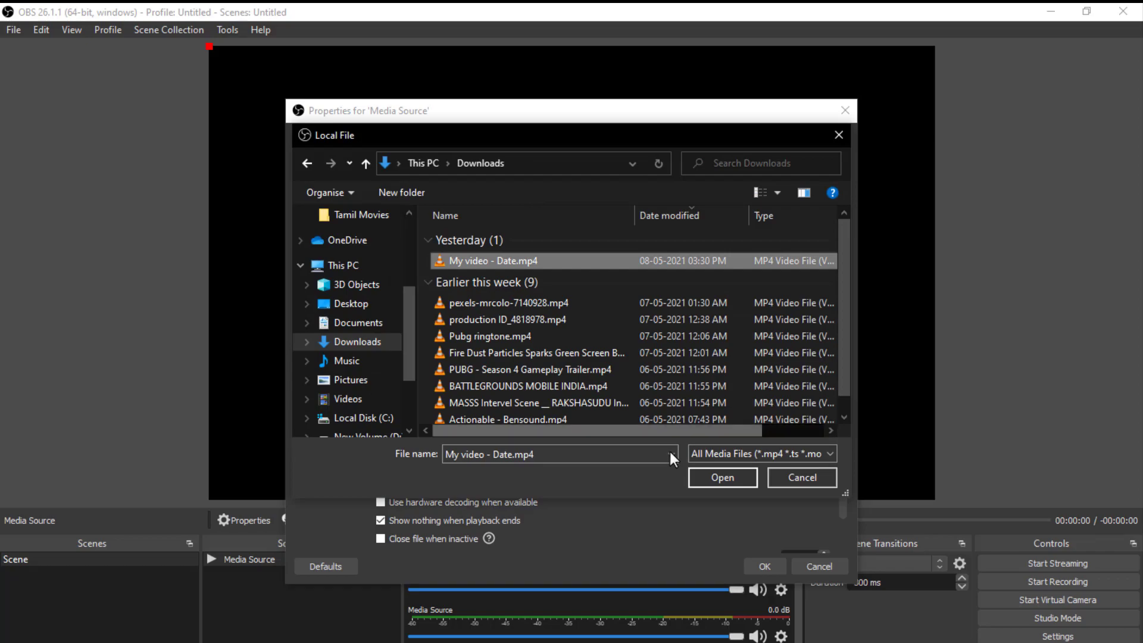
{"action": "left_click", "coordinate": [719, 478]}
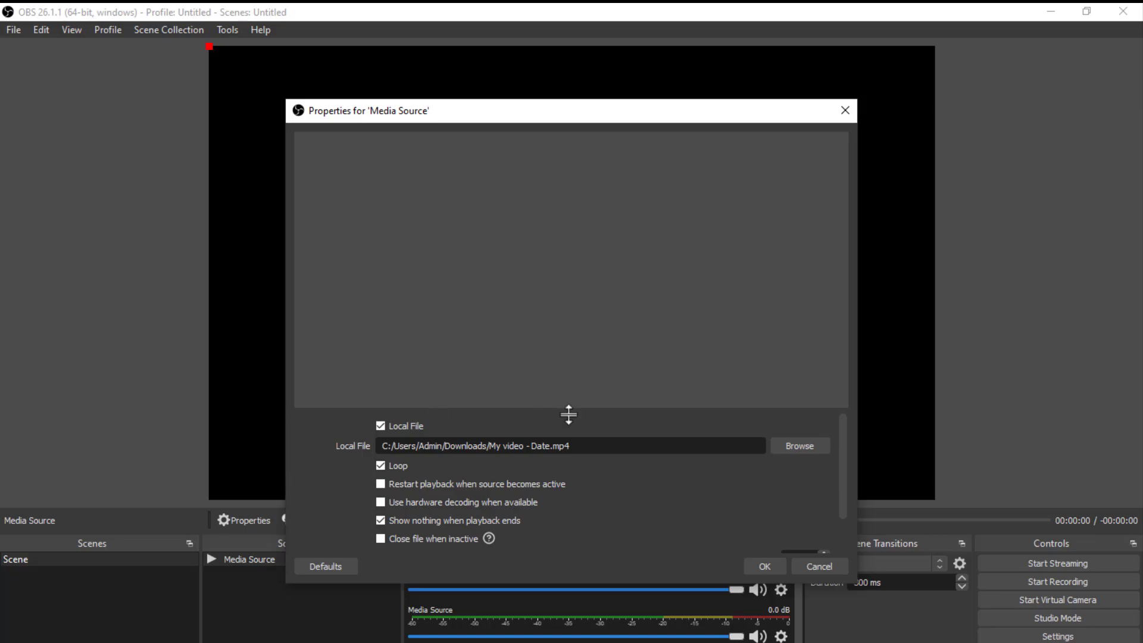
{"action": "left_click", "coordinate": [757, 566]}
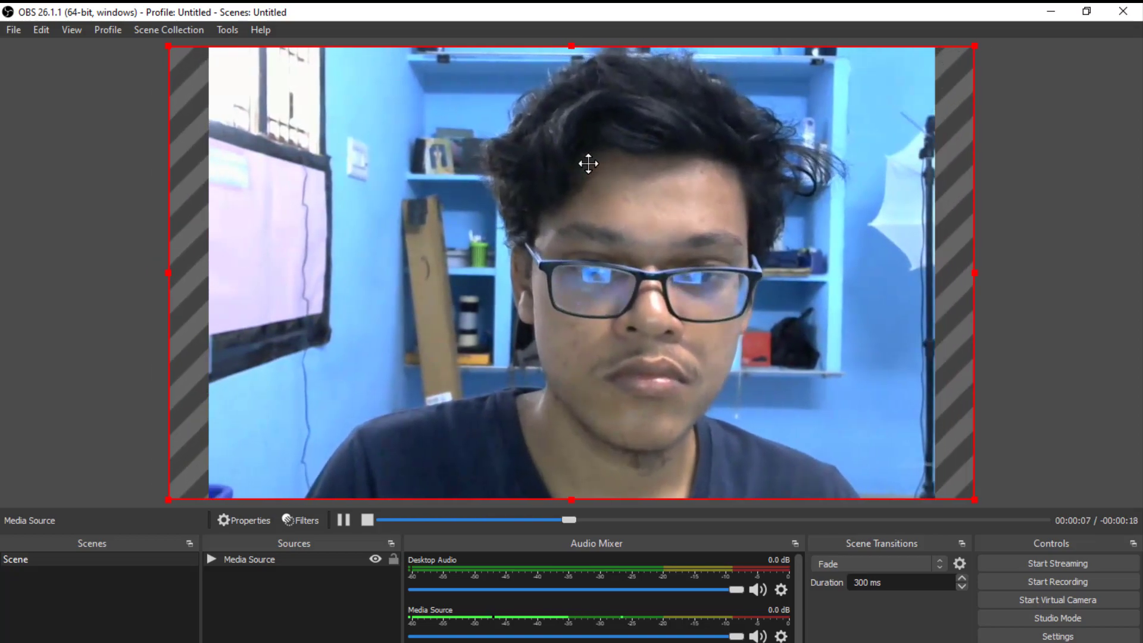
Shift the video slightly down and left in the preview canvas and start the virtual camera
{"action": "left_click_drag", "start_coordinate": [586, 163], "coordinate": [582, 176]}
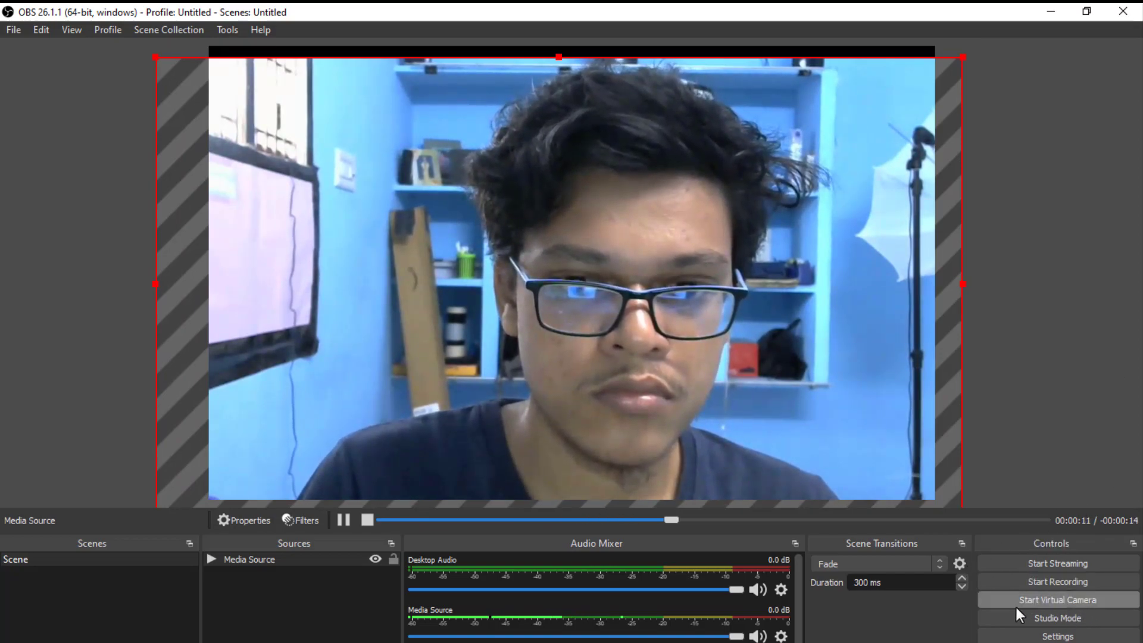
{"action": "left_click", "coordinate": [1091, 600]}
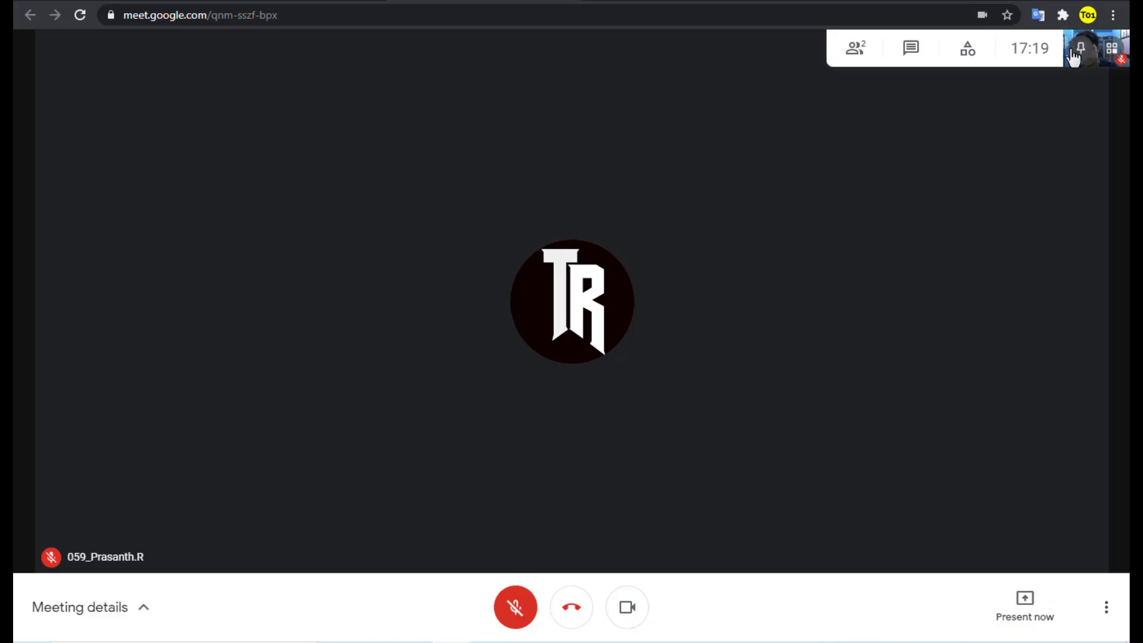
Switch to the Google Meet call, pin your own video, and turn the camera off and on again
{"action": "left_click", "coordinate": [1077, 51]}
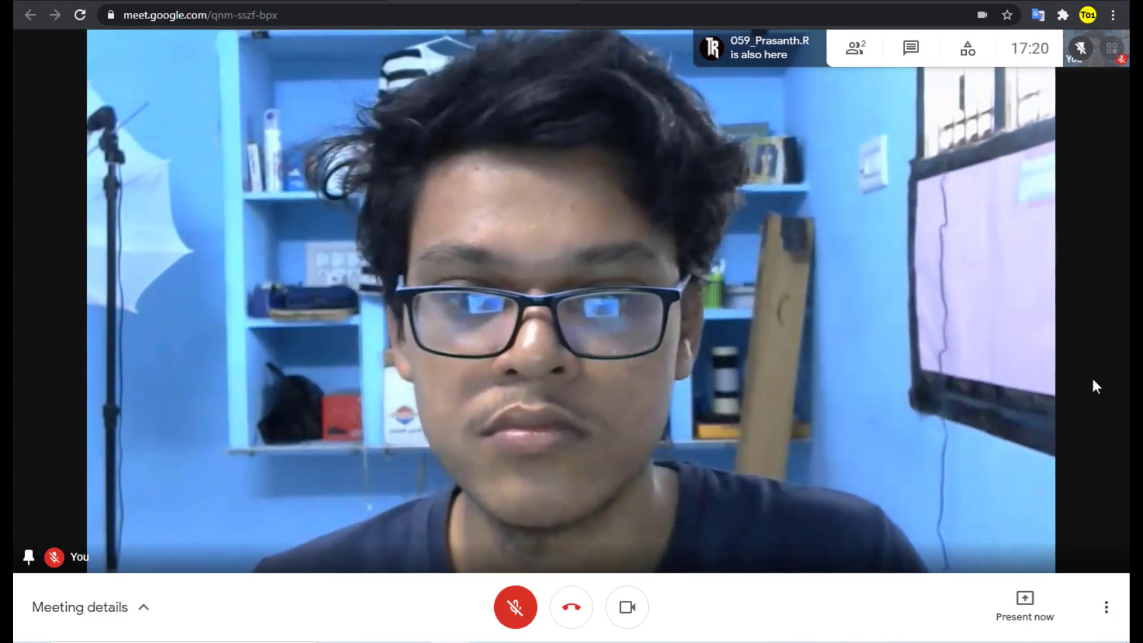
{"action": "left_click", "coordinate": [626, 622]}
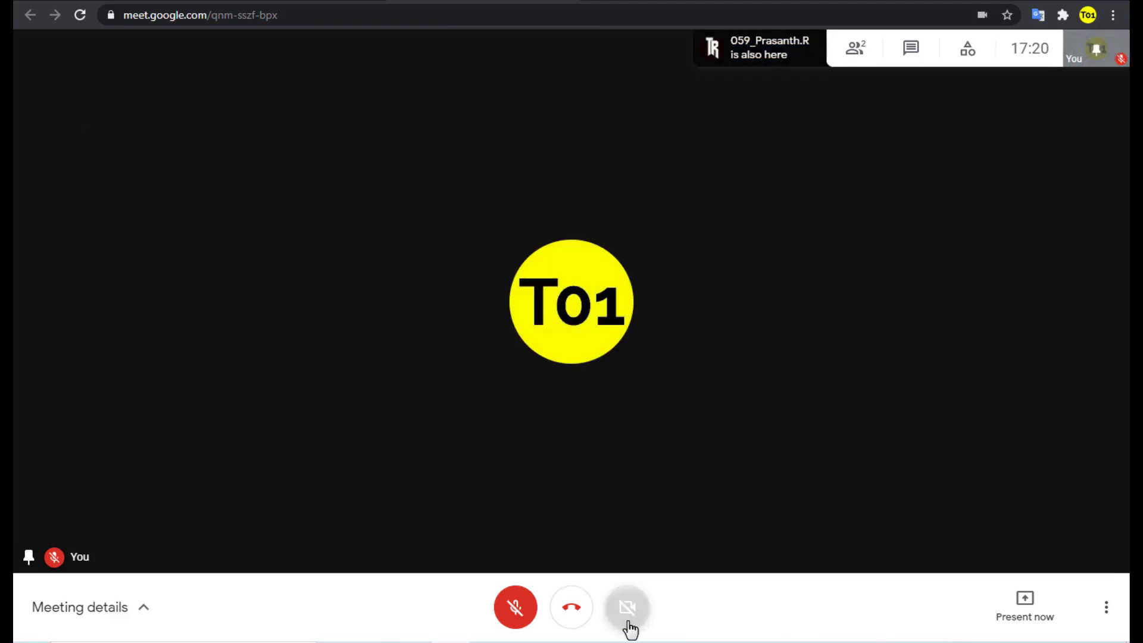
{"action": "left_click", "coordinate": [628, 622]}
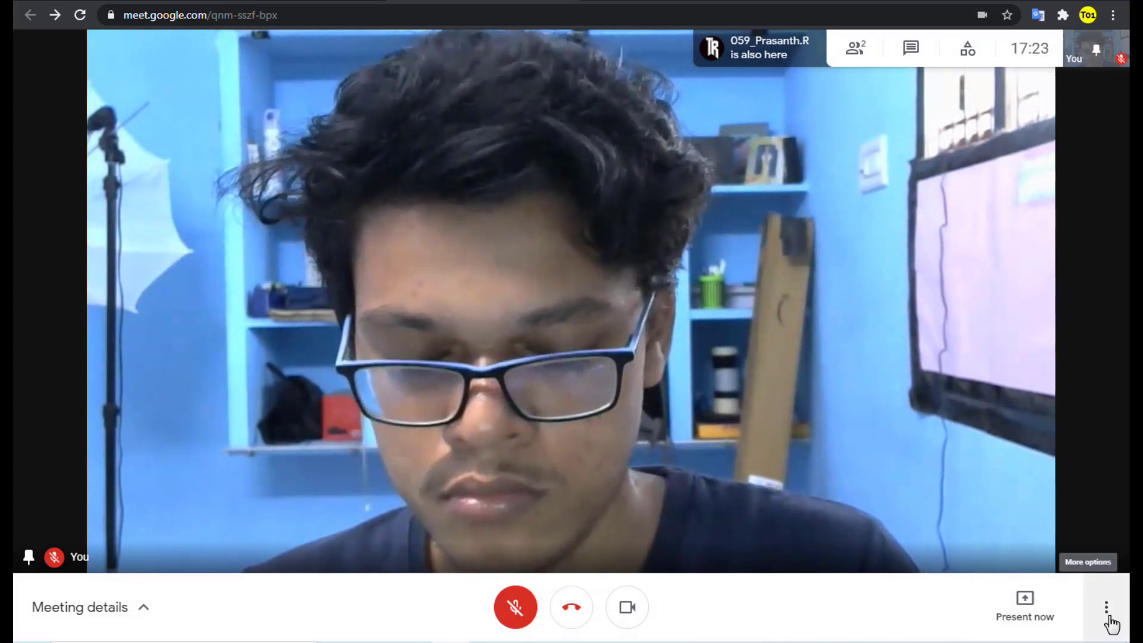
Select OBS Virtual Camera as the camera in the meeting's video settings and close the settings
{"action": "left_click", "coordinate": [1108, 618]}
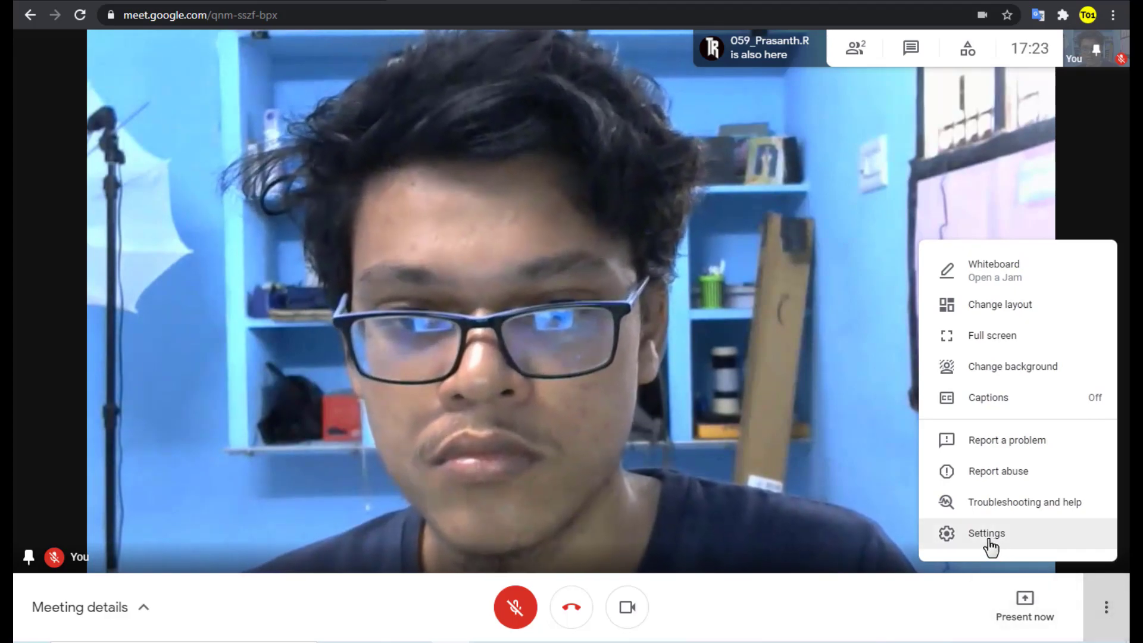
{"action": "left_click", "coordinate": [990, 543]}
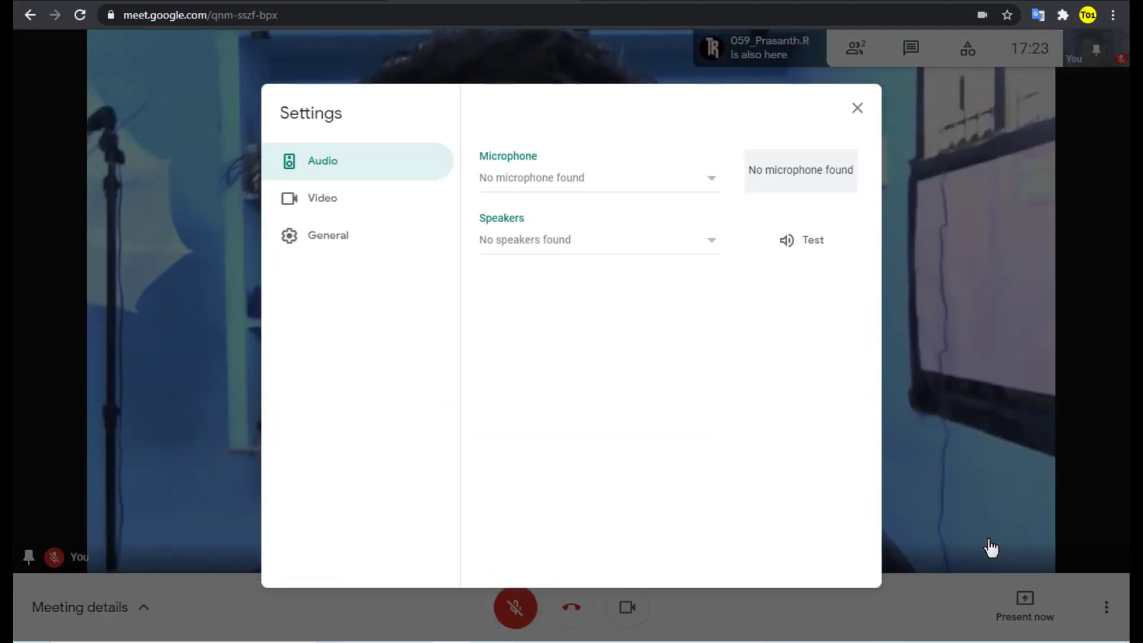
{"action": "left_click", "coordinate": [396, 212]}
{"action": "left_click", "coordinate": [634, 192]}
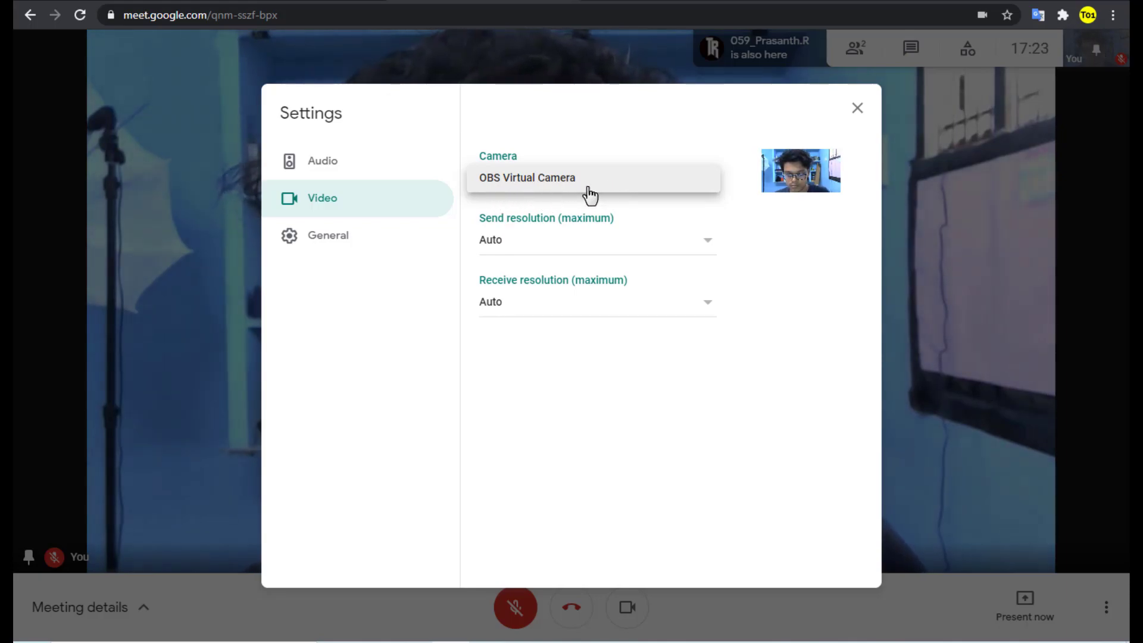
{"action": "left_click", "coordinate": [598, 192]}
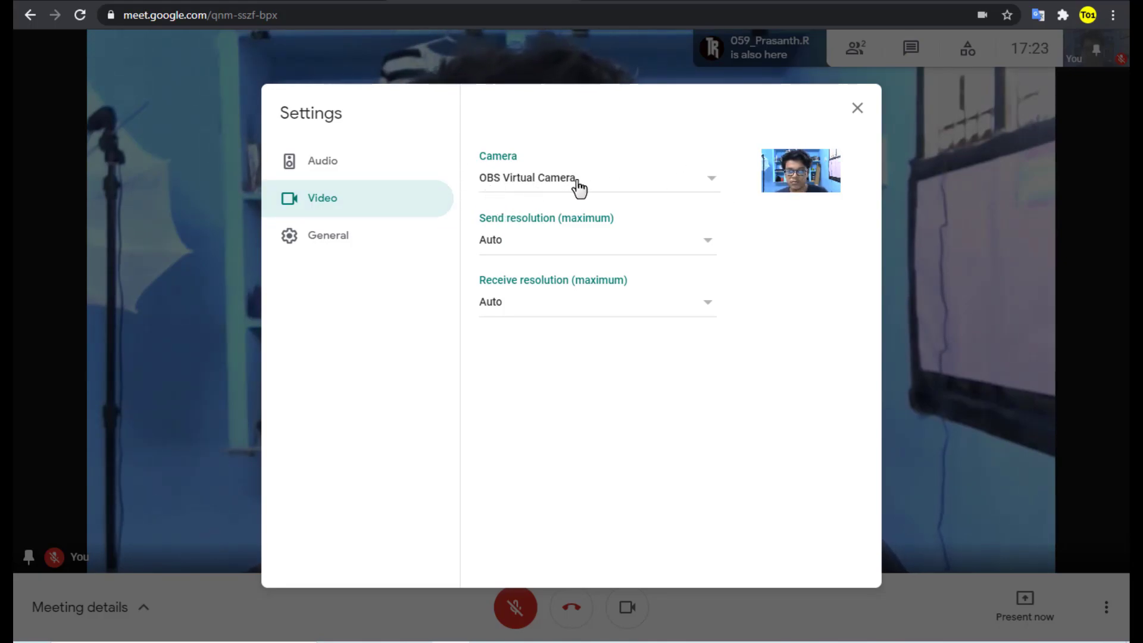
{"action": "left_click", "coordinate": [577, 188]}
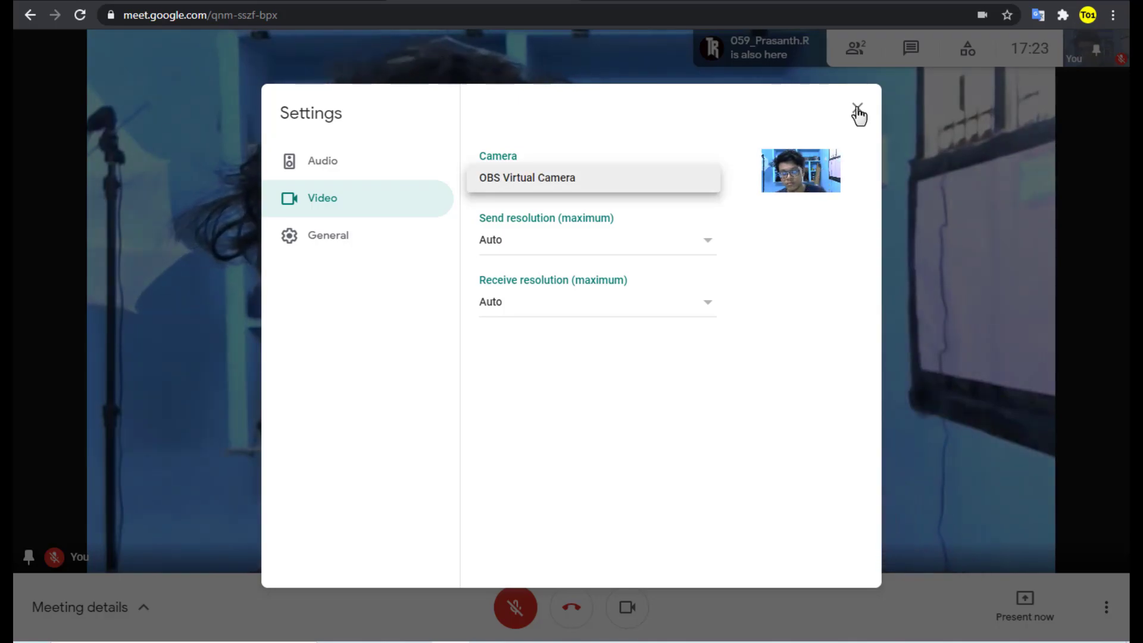
{"action": "left_click", "coordinate": [857, 113]}
{"action": "left_click", "coordinate": [857, 113]}
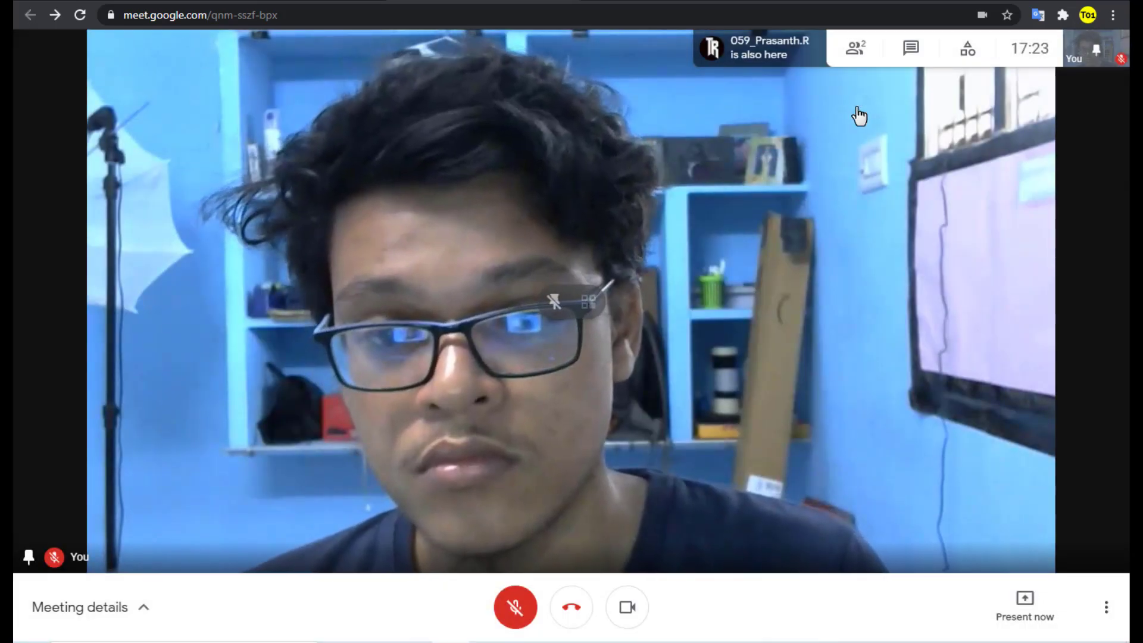